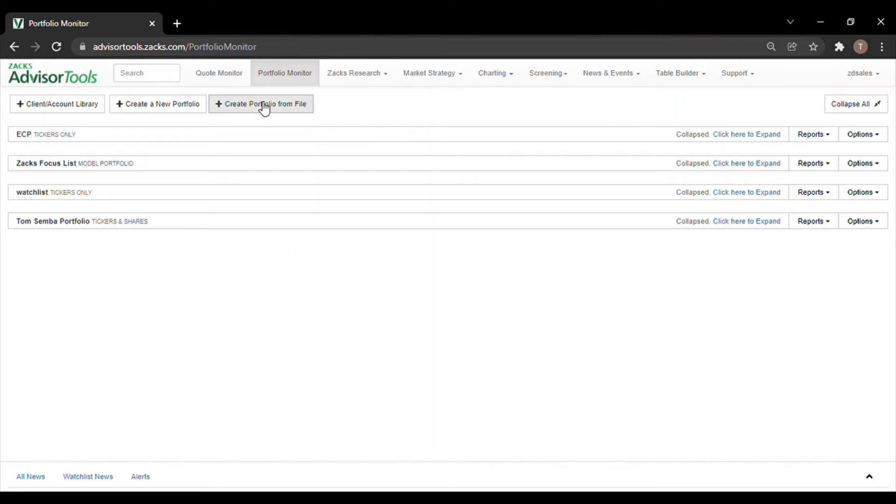
# Download the Tickers & Shares import template for creating a portfolio from file.
pyautogui.click(263, 106)
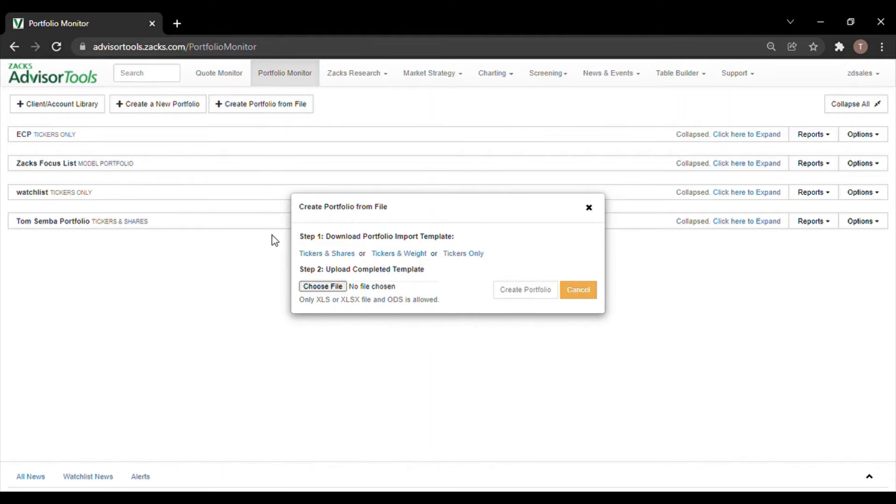
pyautogui.click(323, 256)
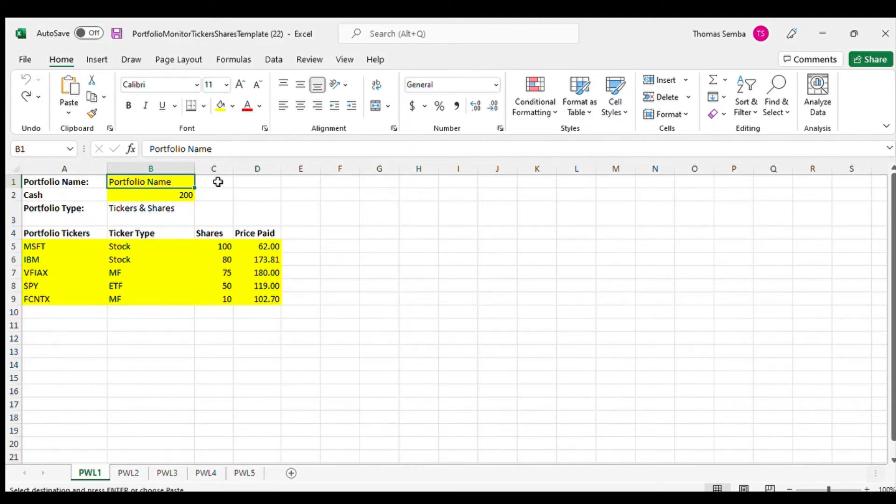
# In the template, enter Test Port as the portfolio name and 500 as the cash amount.
pyautogui.write('Test Port')
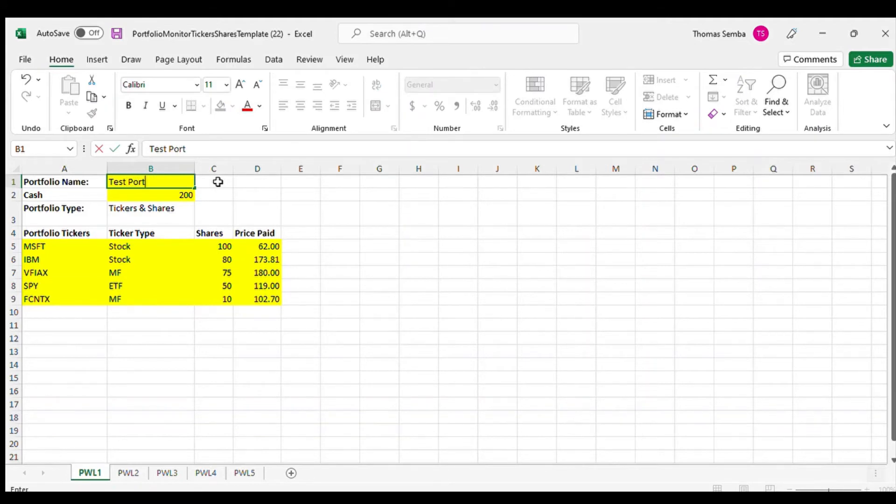
pyautogui.press('Return')
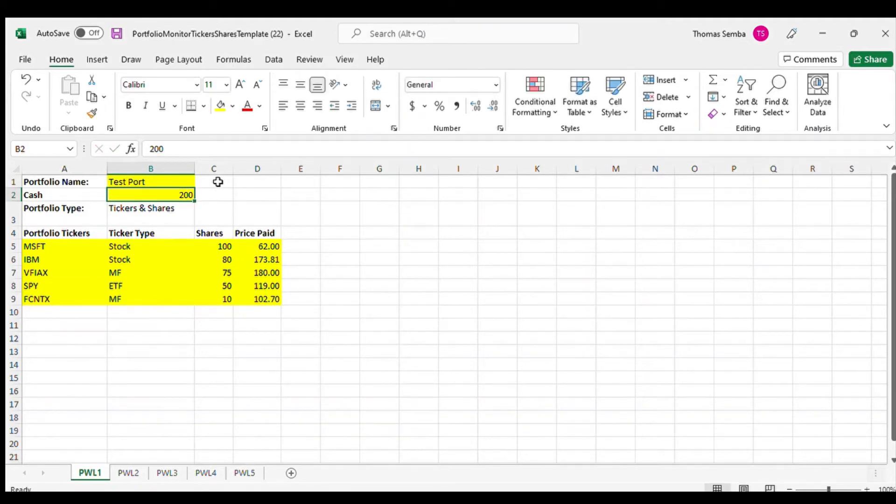
pyautogui.write('500')
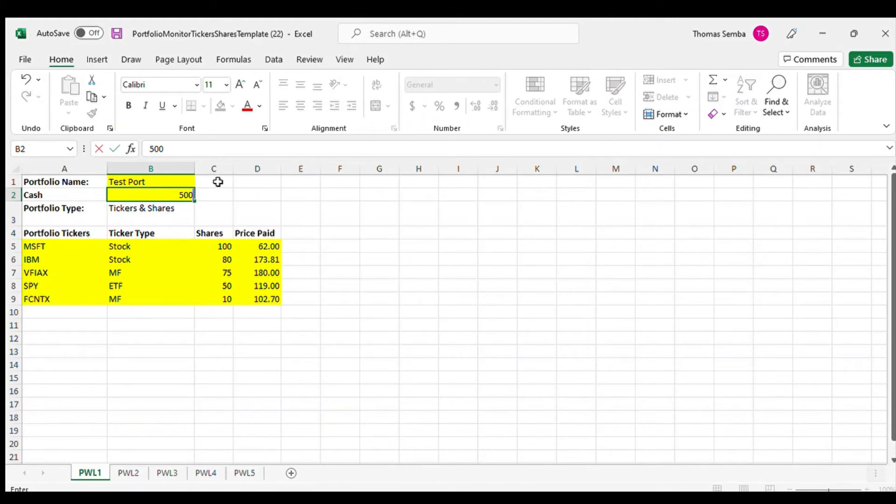
# Copy the ticker list from the other source and paste it over the sample tickers, starting in cell A5.
pyautogui.click(85, 247)
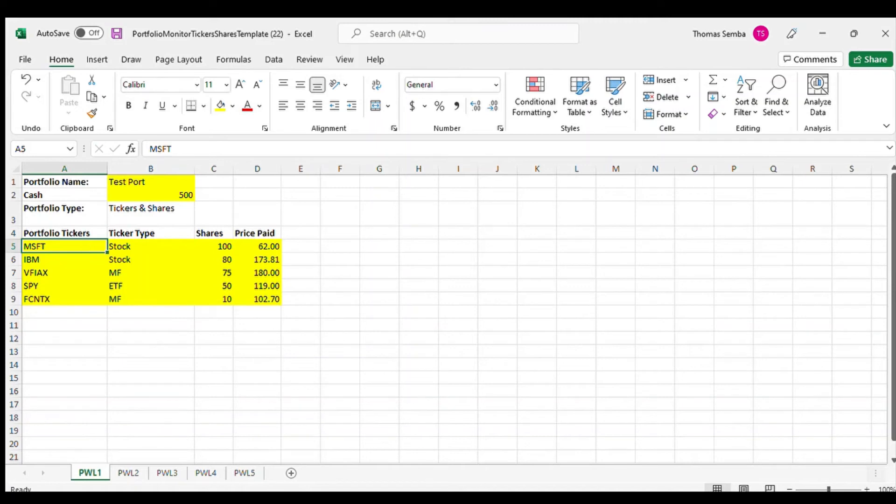
pyautogui.click(482, 498)
pyautogui.hotkey('ctrl', 'c')
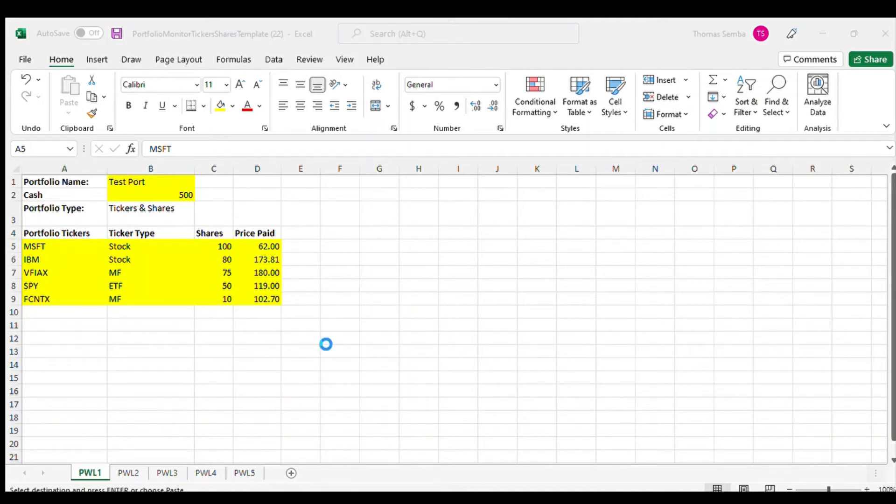
pyautogui.click(552, 468)
pyautogui.hotkey('ctrl', 'v')
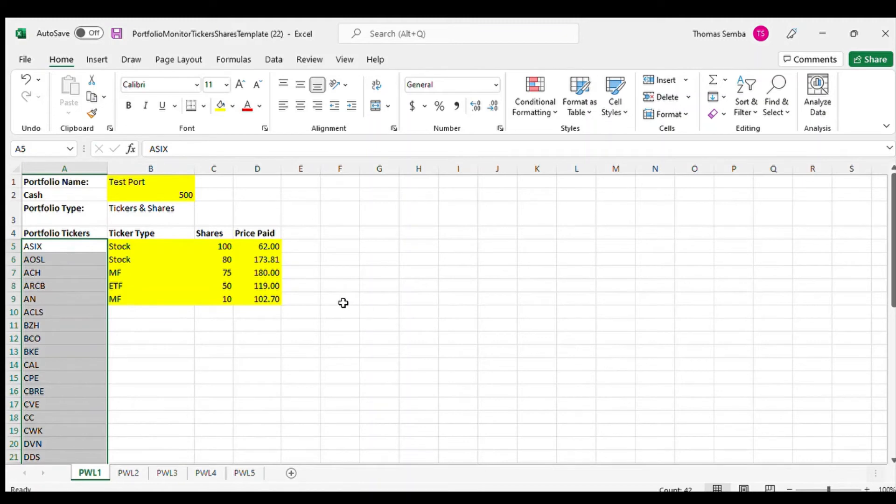
# Copy the Stock ticker type from B5 down the column to B46 so every ticker has a type.
pyautogui.click(172, 248)
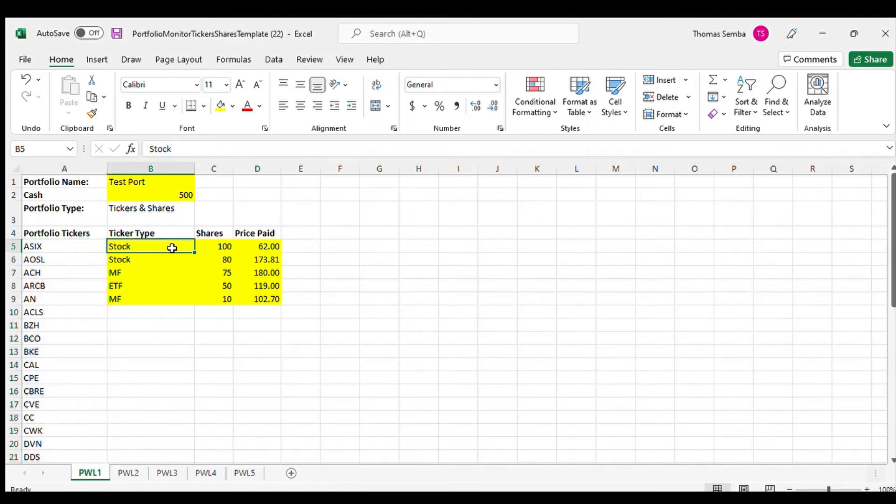
pyautogui.hotkey('ctrl', 'c')
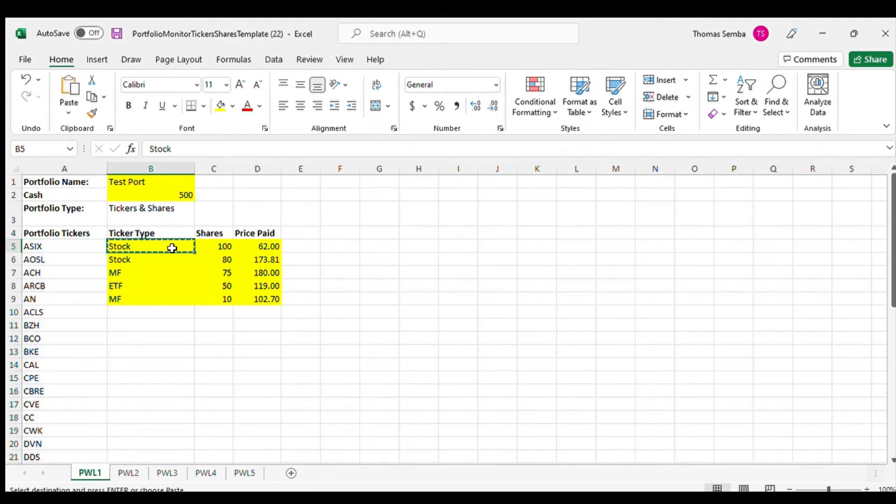
pyautogui.press('Down')
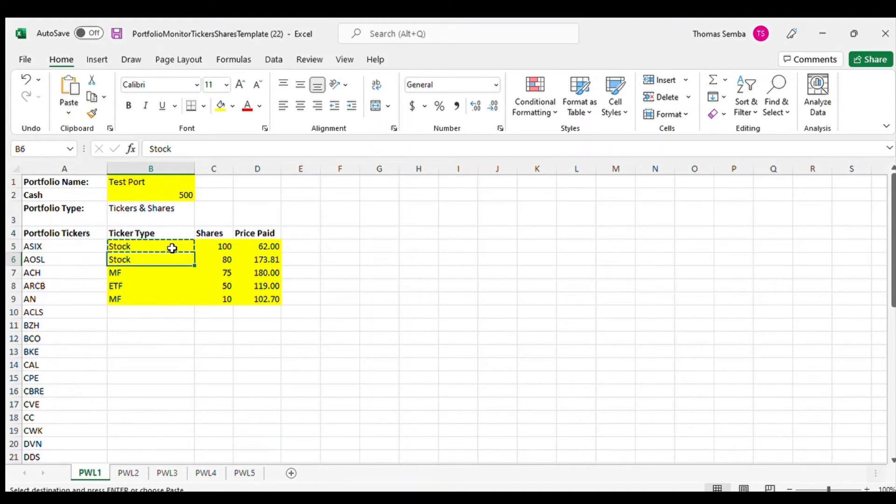
pyautogui.hotkey('shift', 'Down')
pyautogui.hotkey('shift', 'Down')
pyautogui.hotkey('shift', 'Down')
pyautogui.hotkey('shift', 'Down')
pyautogui.hotkey('shift', 'Down')
pyautogui.hotkey('shift', 'Down')
pyautogui.hotkey('shift', 'Down')
pyautogui.hotkey('shift', 'Down')
pyautogui.hotkey('shift', 'Down')
pyautogui.hotkey('shift', 'Down')
pyautogui.hotkey('shift', 'Down')
pyautogui.hotkey('shift', 'Down')
pyautogui.hotkey('shift', 'Down')
pyautogui.hotkey('shift', 'Down')
pyautogui.hotkey('shift', 'Down')
pyautogui.hotkey('shift', 'Down')
pyautogui.hotkey('shift', 'Down')
pyautogui.hotkey('shift', 'Down')
pyautogui.hotkey('shift', 'Down')
pyautogui.hotkey('shift', 'Down')
pyautogui.hotkey('shift', 'Down')
pyautogui.hotkey('shift', 'Down')
pyautogui.hotkey('shift', 'Down')
pyautogui.hotkey('shift', 'Down')
pyautogui.hotkey('shift', 'Down')
pyautogui.hotkey('shift', 'Down')
pyautogui.hotkey('shift', 'Down')
pyautogui.hotkey('shift', 'Down')
pyautogui.hotkey('shift', 'Down')
pyautogui.hotkey('shift', 'Down')
pyautogui.hotkey('shift', 'Down')
pyautogui.hotkey('shift', 'Down')
pyautogui.hotkey('shift', 'Down')
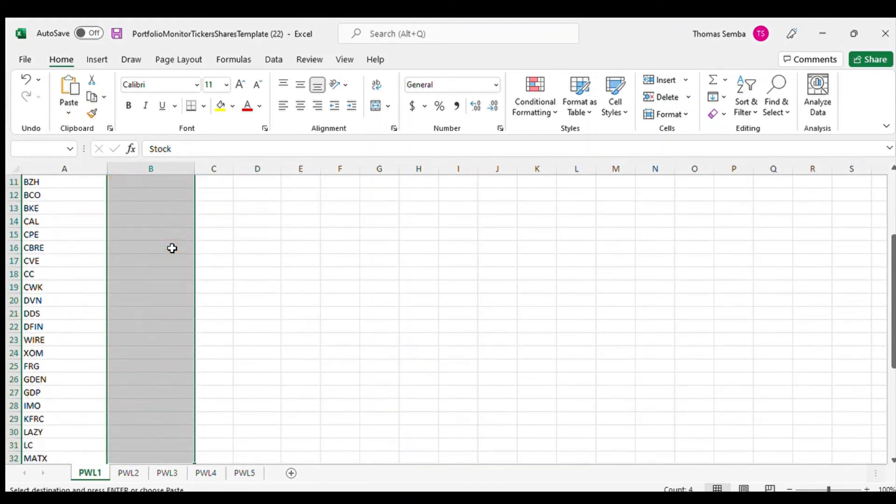
pyautogui.hotkey('shift', 'Down')
pyautogui.hotkey('shift', 'Down')
pyautogui.hotkey('shift', 'Down')
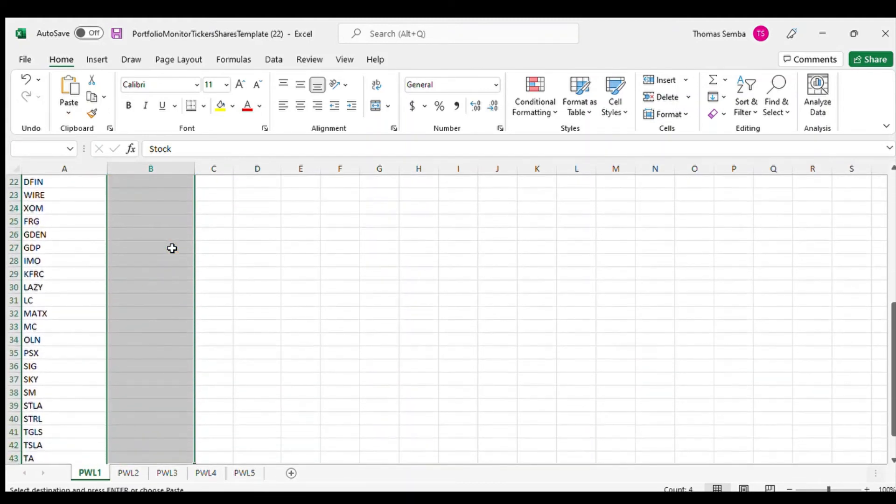
pyautogui.hotkey('ctrl', 'v')
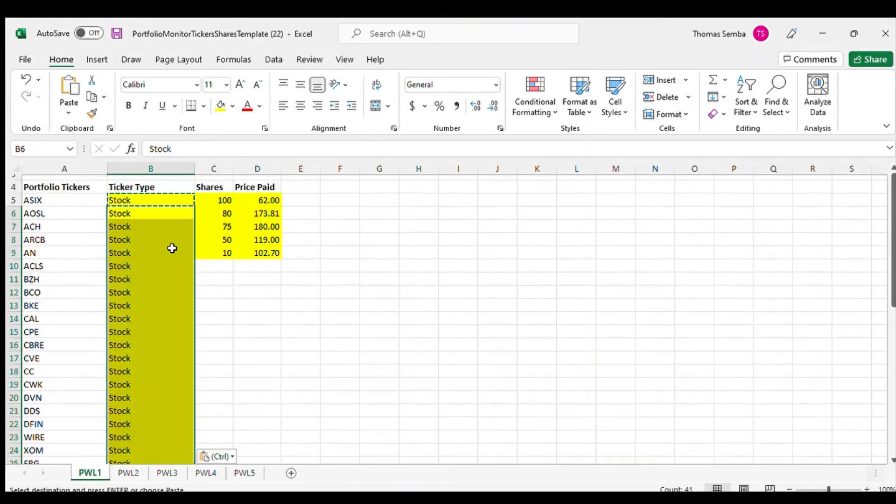
pyautogui.scroll(1, 172, 248)
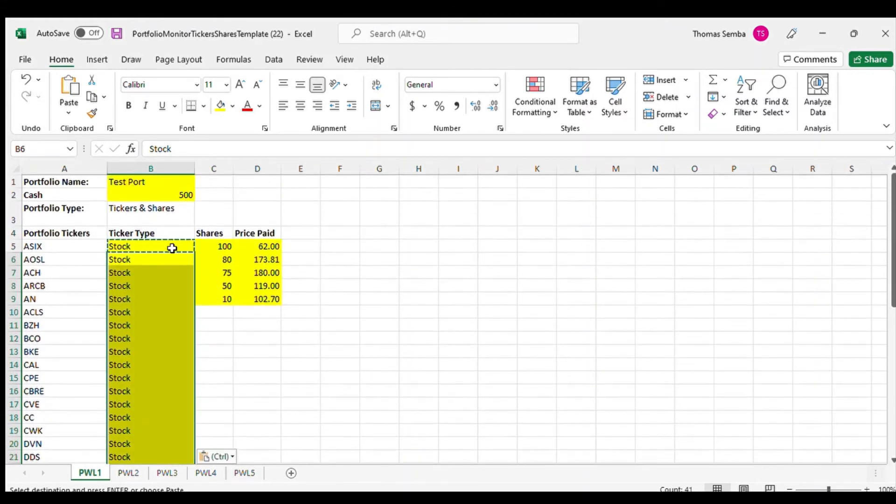
# Set the shares in C5 to 25 and copy that value down to the last ticker in row 46.
pyautogui.click(215, 247)
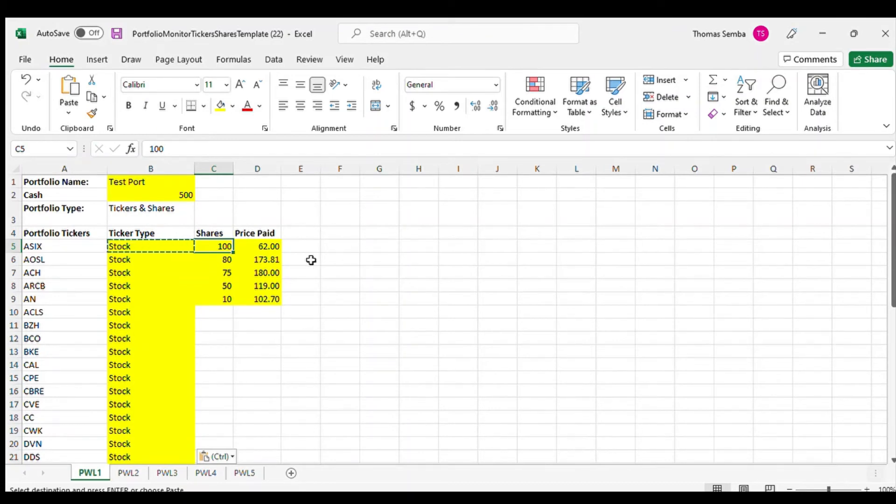
pyautogui.write('25')
pyautogui.press('Return')
pyautogui.press('Up')
pyautogui.hotkey('ctrl', 'c')
pyautogui.hotkey('shift', 'Down')
pyautogui.hotkey('shift', 'Down')
pyautogui.hotkey('shift', 'Down')
pyautogui.hotkey('shift', 'Down')
pyautogui.hotkey('shift', 'Down')
pyautogui.hotkey('shift', 'Down')
pyautogui.hotkey('shift', 'Down')
pyautogui.hotkey('shift', 'Down')
pyautogui.hotkey('shift', 'Down')
pyautogui.hotkey('shift', 'Down')
pyautogui.hotkey('shift', 'Down')
pyautogui.hotkey('shift', 'Down')
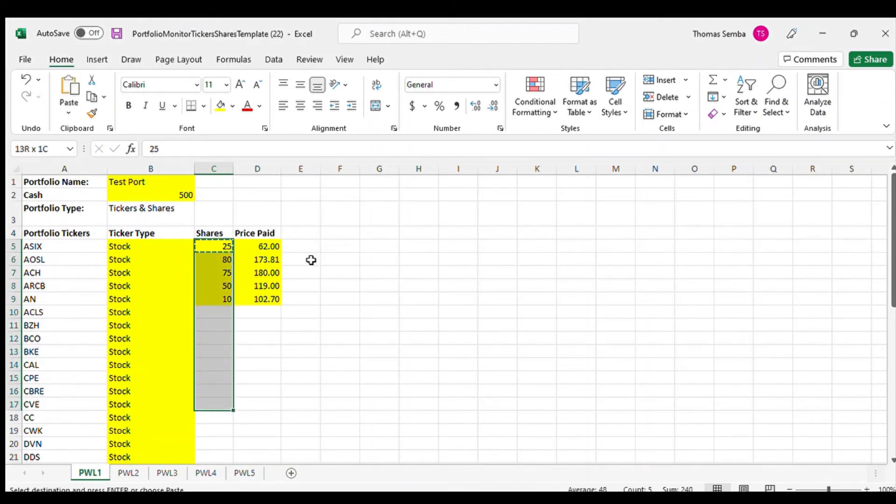
pyautogui.hotkey('shift', 'Down')
pyautogui.hotkey('shift', 'Down')
pyautogui.hotkey('shift', 'Down')
pyautogui.hotkey('shift', 'Down')
pyautogui.hotkey('shift', 'Down')
pyautogui.hotkey('shift', 'Down')
pyautogui.hotkey('shift', 'Down')
pyautogui.hotkey('shift', 'Down')
pyautogui.hotkey('shift', 'Down')
pyautogui.hotkey('shift', 'Down')
pyautogui.hotkey('shift', 'Down')
pyautogui.hotkey('shift', 'Down')
pyautogui.hotkey('shift', 'Down')
pyautogui.hotkey('shift', 'Down')
pyautogui.hotkey('shift', 'Down')
pyautogui.hotkey('shift', 'Down')
pyautogui.hotkey('shift', 'Down')
pyautogui.hotkey('shift', 'Down')
pyautogui.hotkey('shift', 'Down')
pyautogui.hotkey('shift', 'Down')
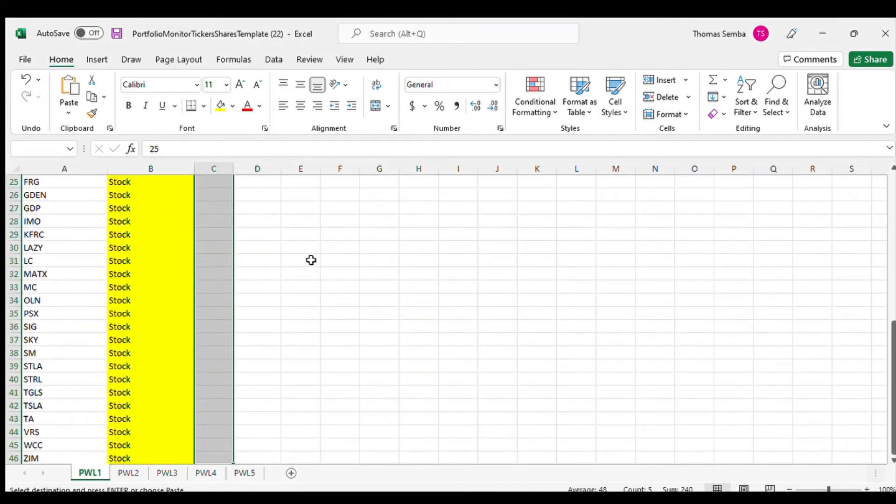
pyautogui.hotkey('ctrl', 'v')
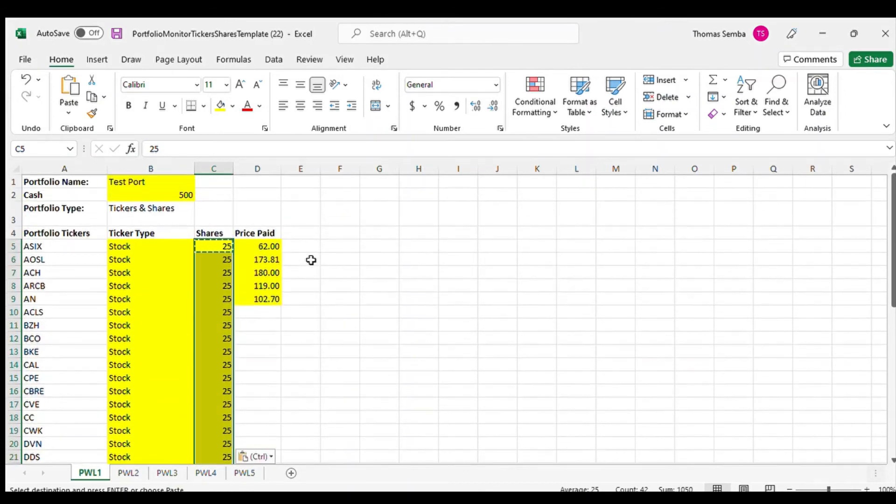
# Clear the sample Price Paid values in D5:D9.
pyautogui.moveTo(263, 247); pyautogui.dragTo(263, 299)
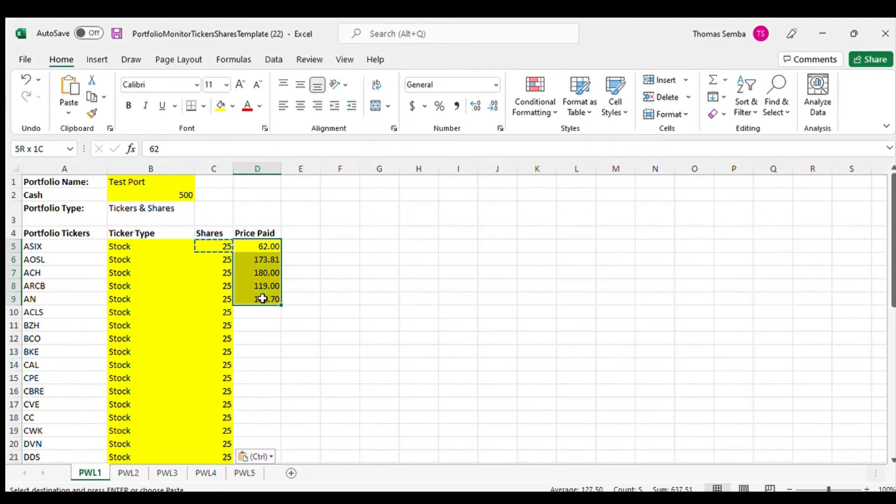
pyautogui.press('Delete')
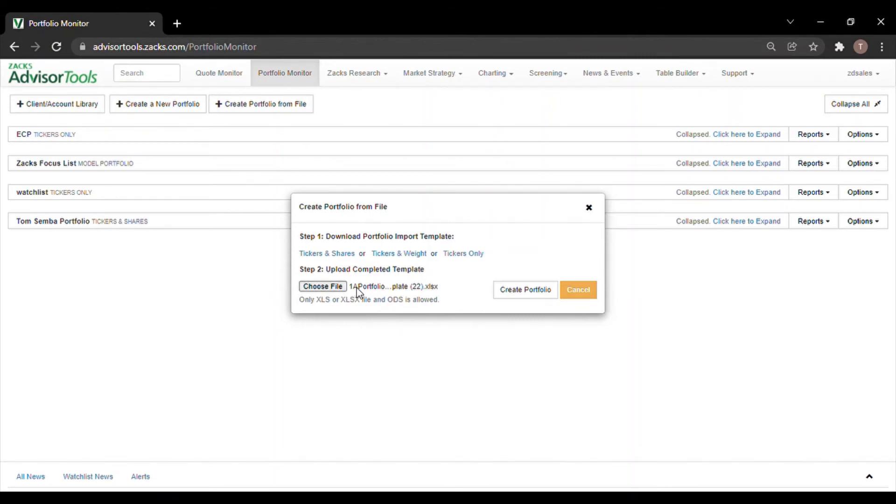
# Create the portfolio in the browser from the chosen completed template file.
pyautogui.click(528, 290)
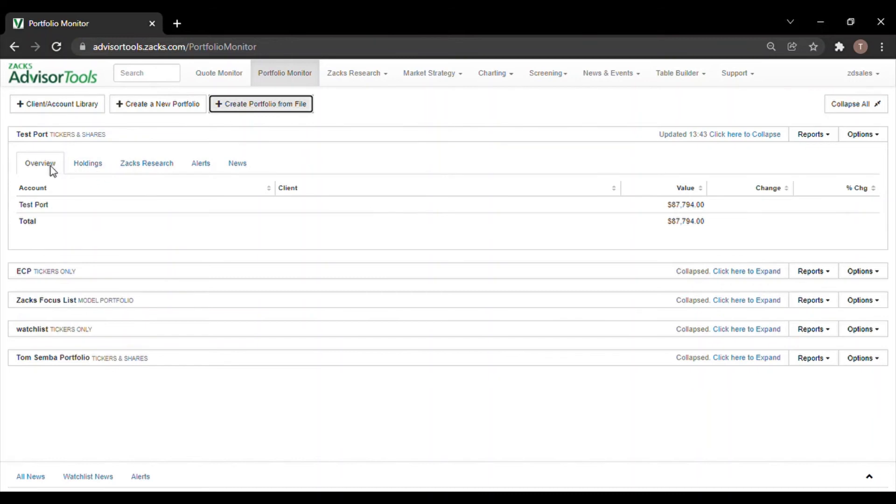
# Review the Test Port portfolio's holdings and its Zacks Research information.
pyautogui.click(99, 171)
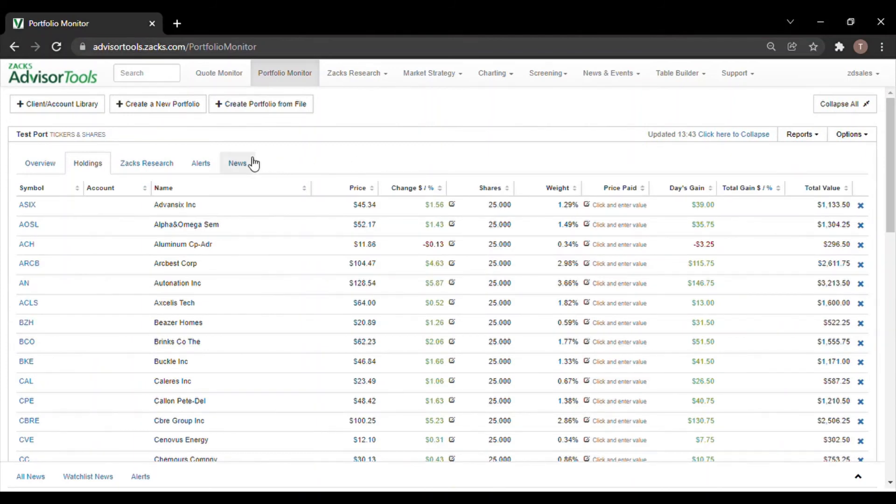
pyautogui.click(166, 171)
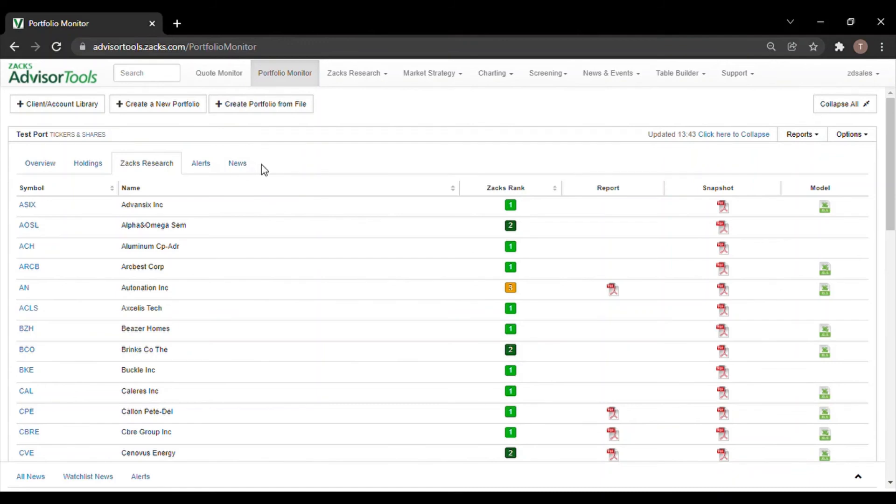
# Look through the reports offered for Test Port, including the Comparison Report and Risk Analysis categories.
pyautogui.click(806, 136)
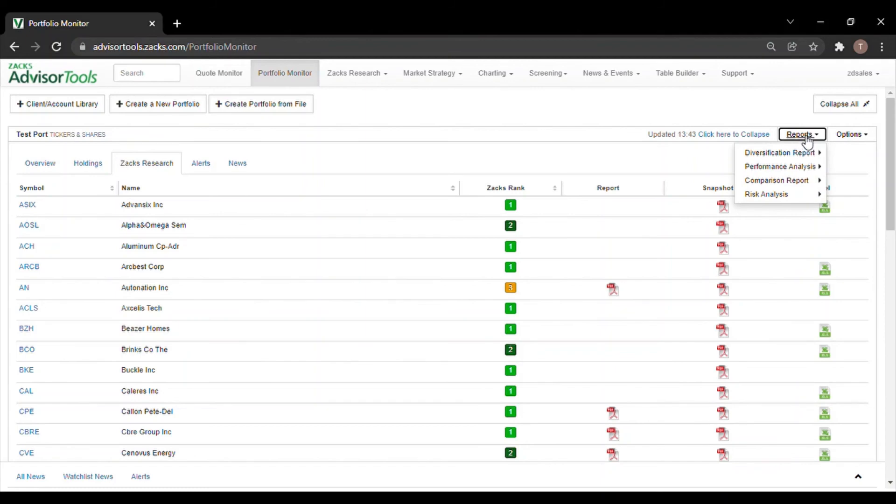
pyautogui.moveTo(803, 154)
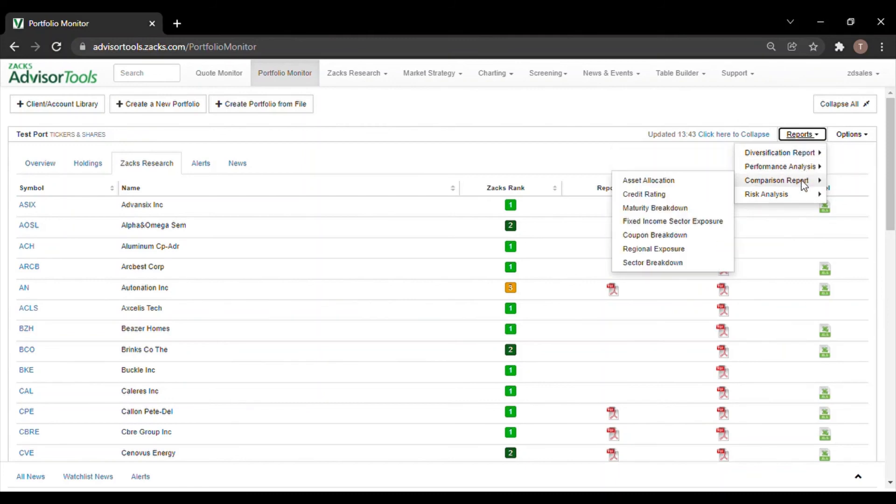
pyautogui.moveTo(803, 197)
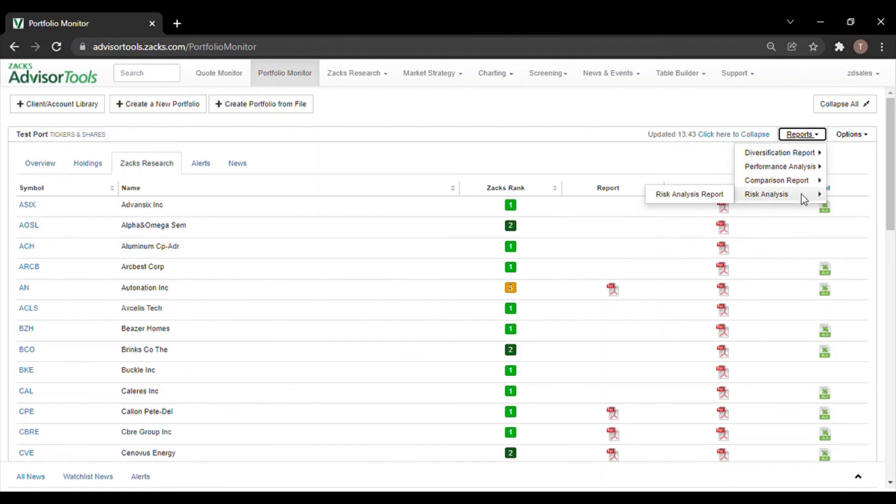